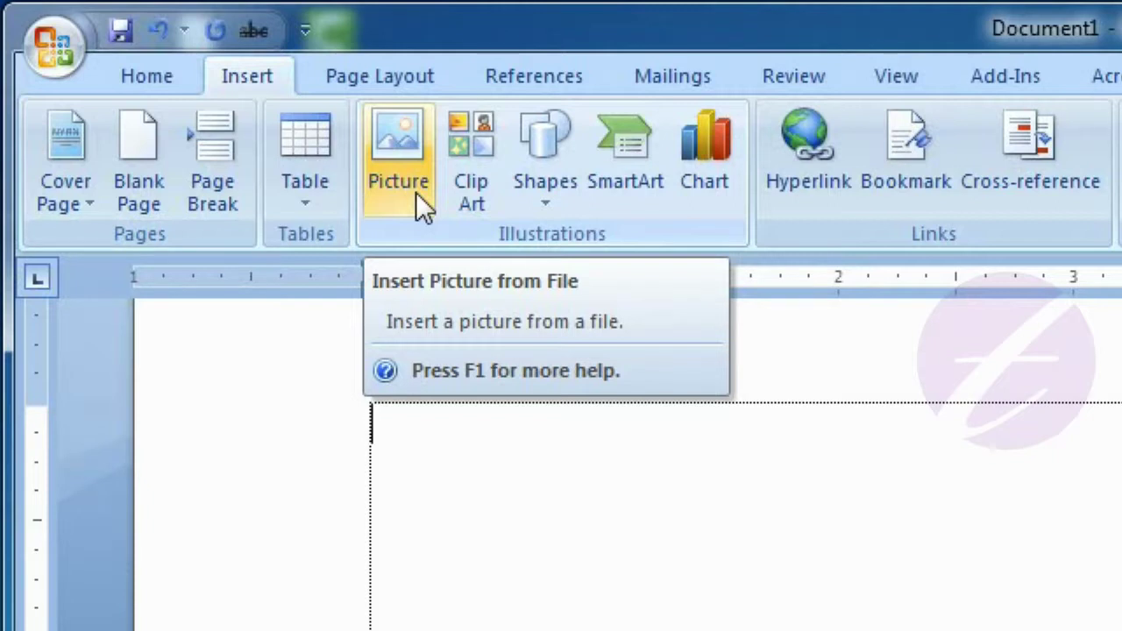
Choose Capture.JPG from the Pictures library in the Insert Picture dialog
{"action": "left_click", "coordinate": [417, 194]}
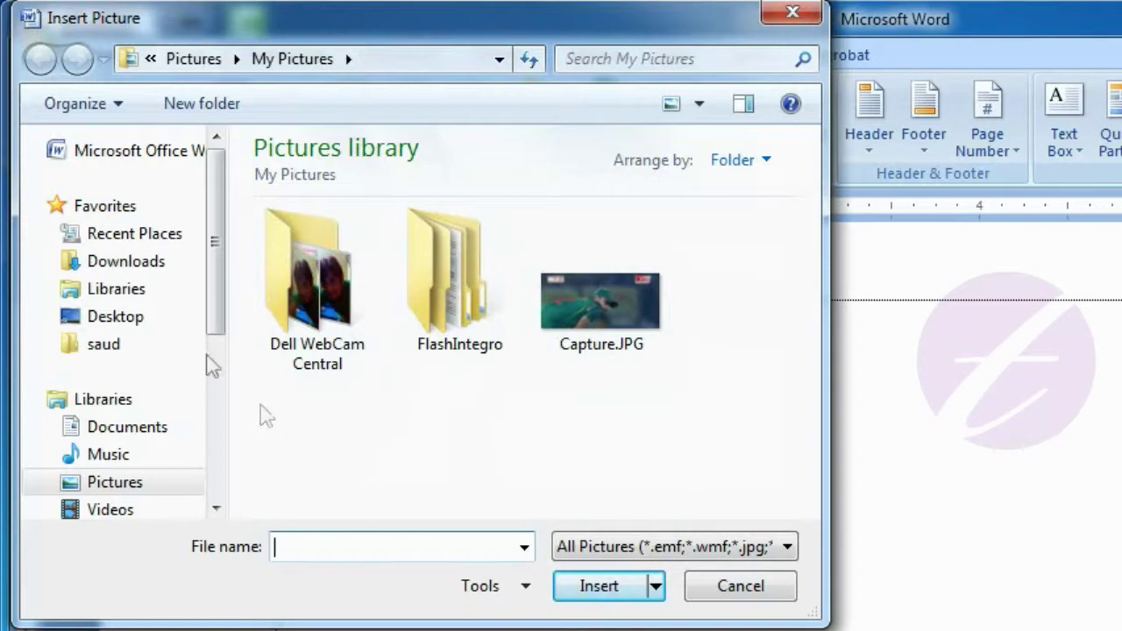
{"action": "mouse_move", "coordinate": [225, 272]}
{"action": "left_mouse_down"}
{"action": "mouse_move", "coordinate": [218, 402]}
{"action": "mouse_move", "coordinate": [218, 355]}
{"action": "left_mouse_up"}
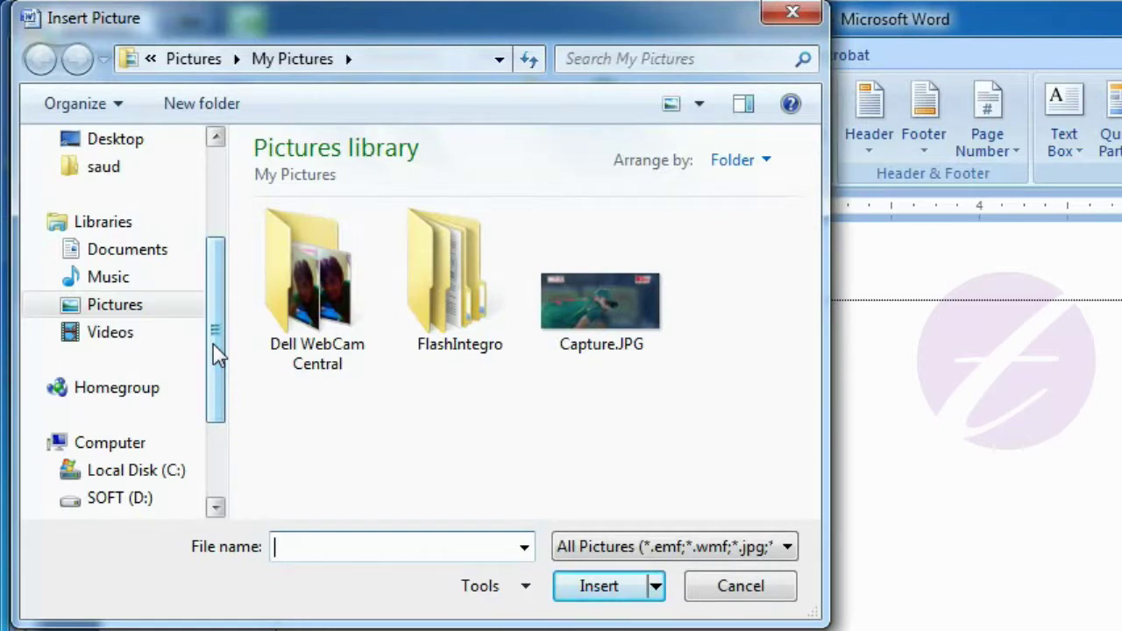
{"action": "left_click", "coordinate": [115, 306]}
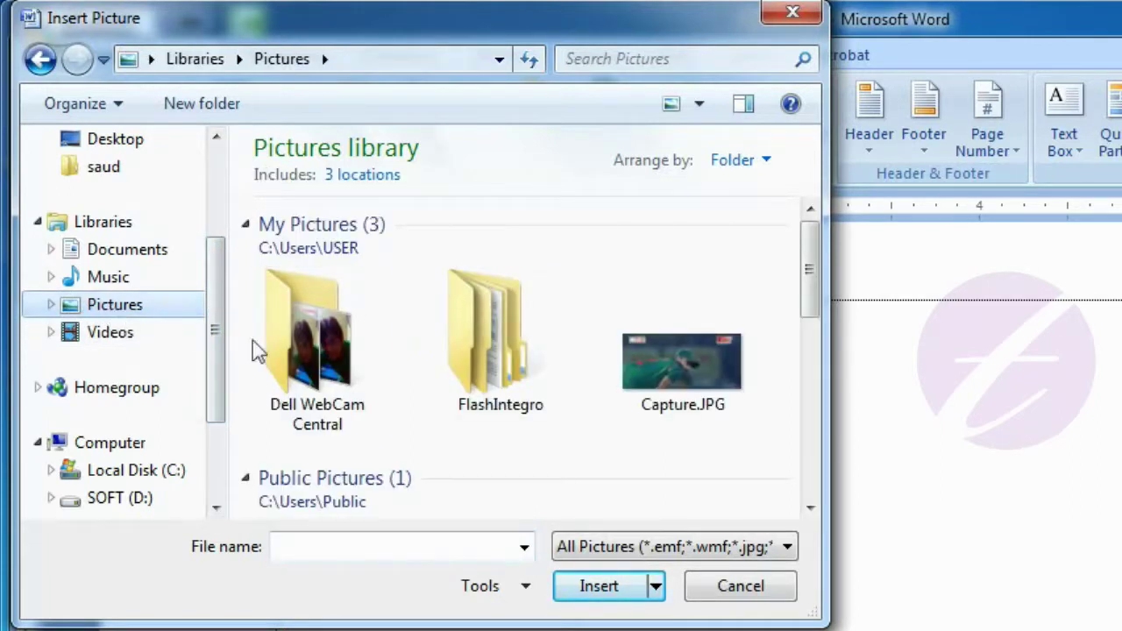
{"action": "left_click", "coordinate": [677, 368]}
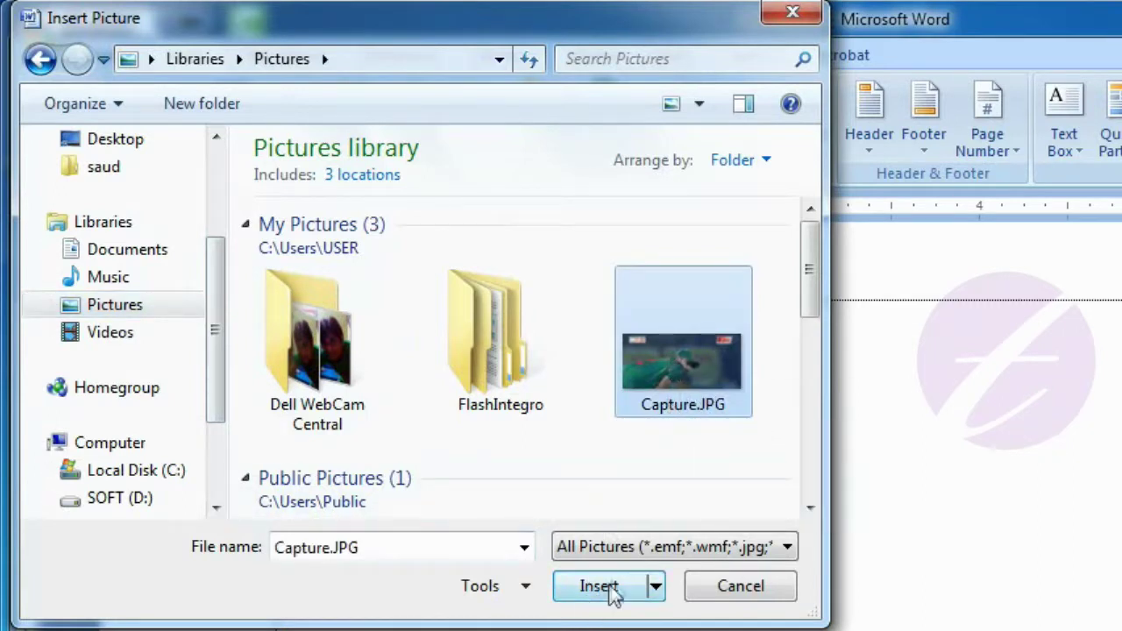
Insert Capture.JPG into Document1, deselect it, then reselect the photo
{"action": "left_click", "coordinate": [614, 587]}
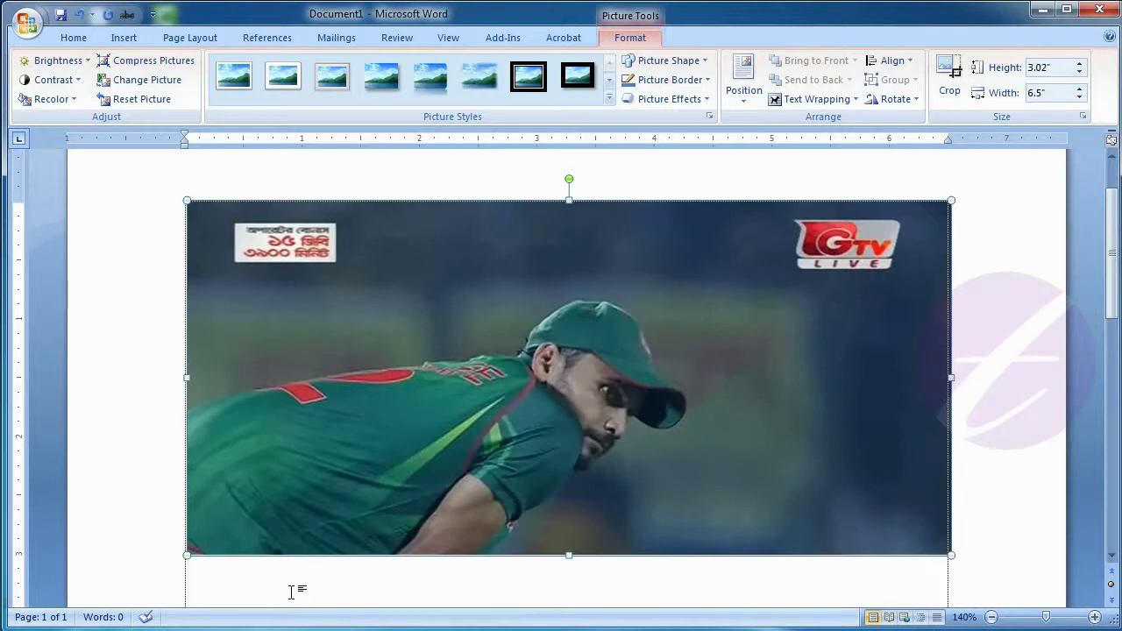
{"action": "left_click", "coordinate": [982, 516]}
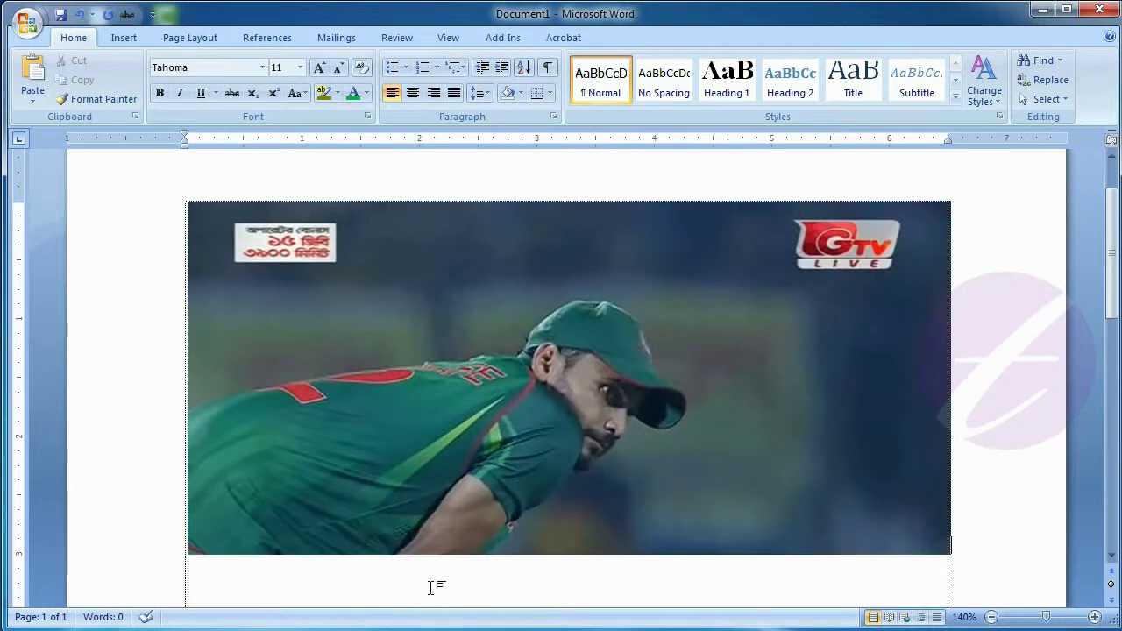
{"action": "left_click", "coordinate": [474, 361]}
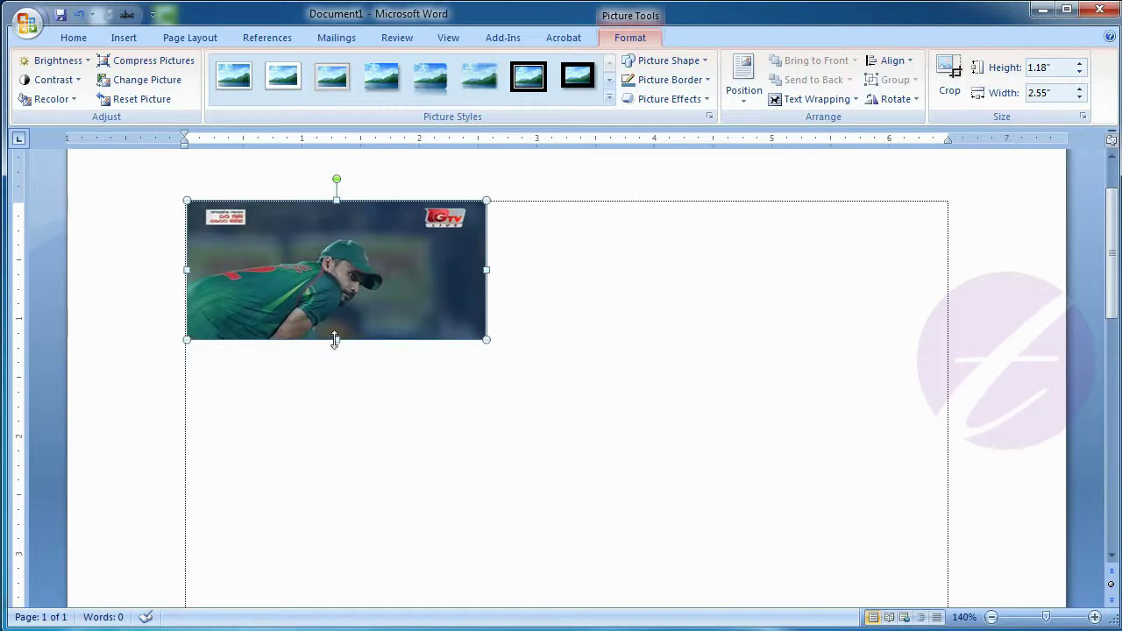
Resize the cricket photo to 1.77" high by 3.04" wide
{"action": "left_click_drag", "start_coordinate": [335, 340], "coordinate": [335, 409]}
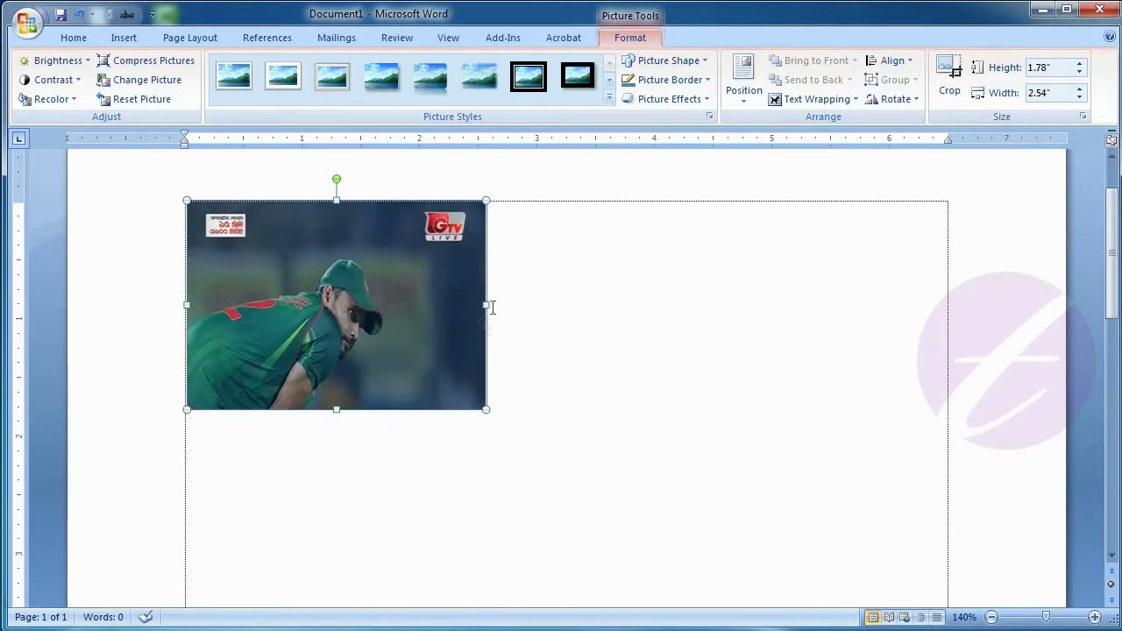
{"action": "left_click_drag", "start_coordinate": [487, 303], "coordinate": [611, 298]}
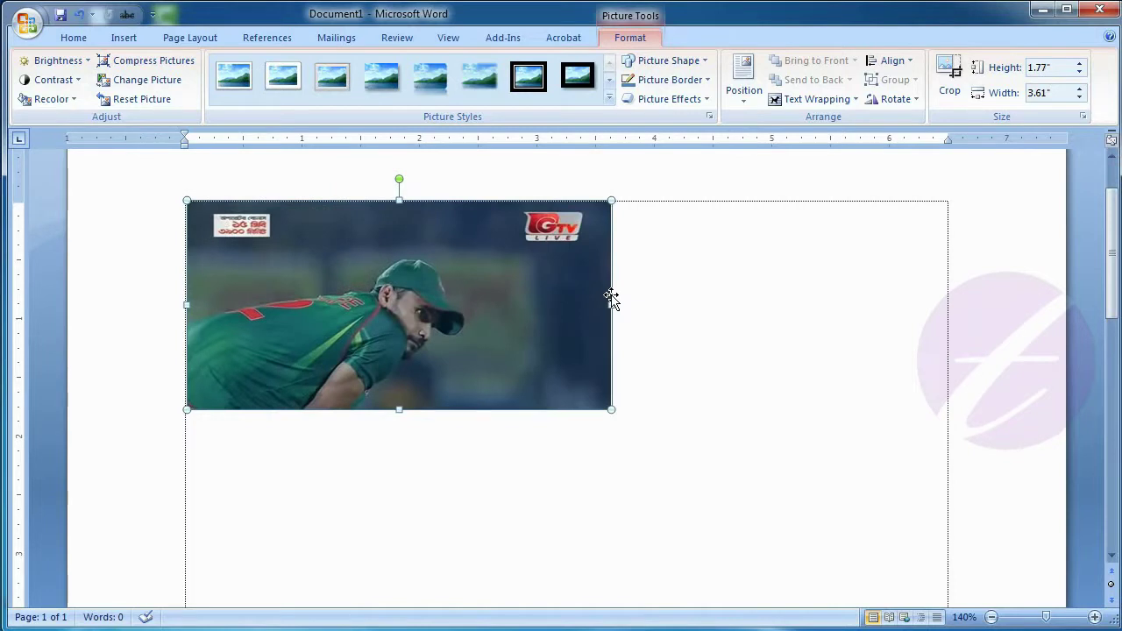
{"action": "left_click_drag", "start_coordinate": [611, 304], "coordinate": [544, 305]}
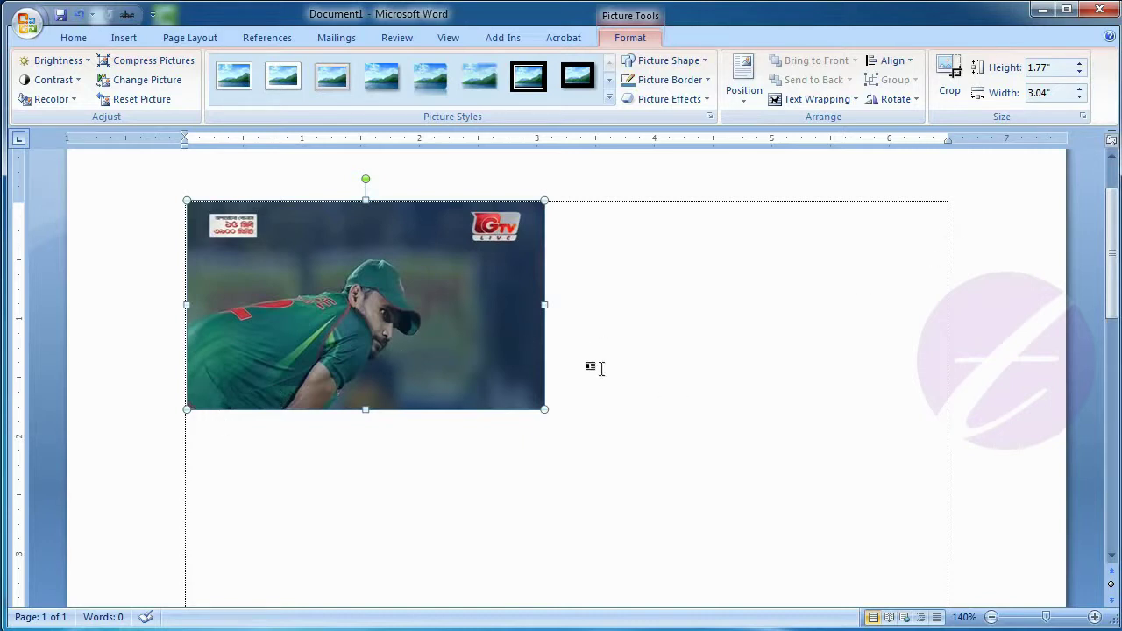
Center the photo's paragraph, then switch it to Align Right
{"action": "left_click", "coordinate": [601, 368]}
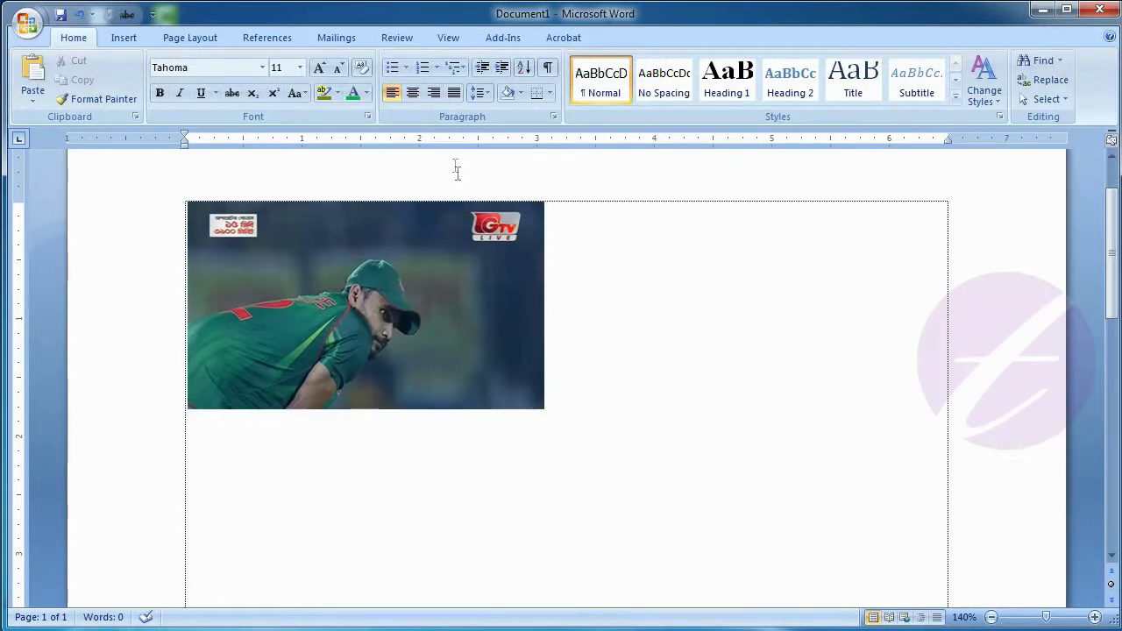
{"action": "left_click", "coordinate": [412, 97]}
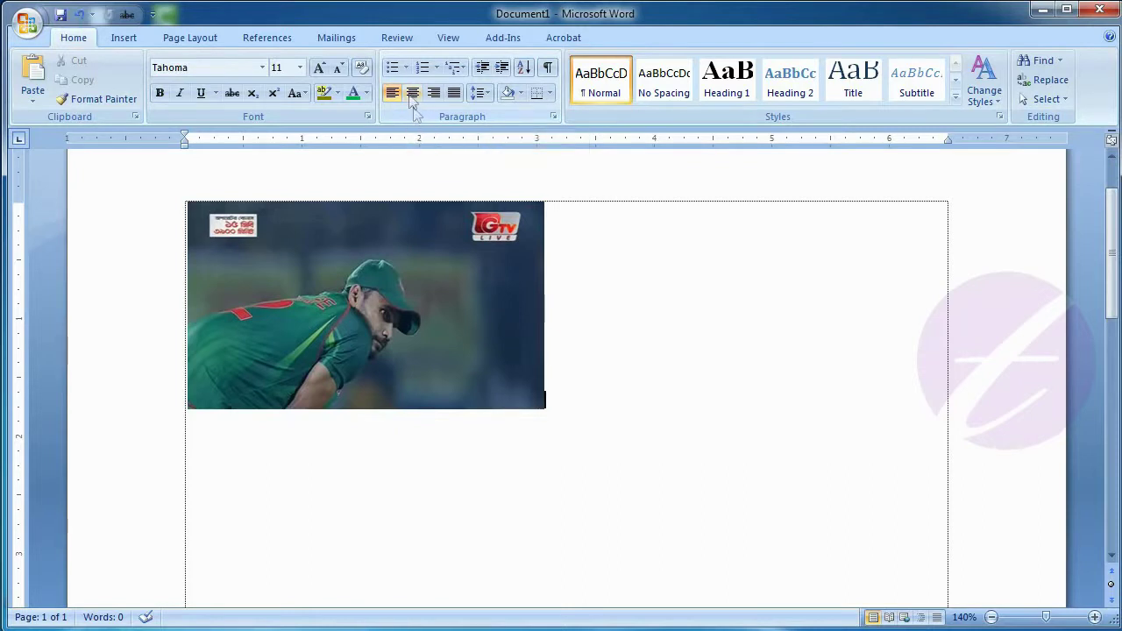
{"action": "left_click", "coordinate": [413, 94]}
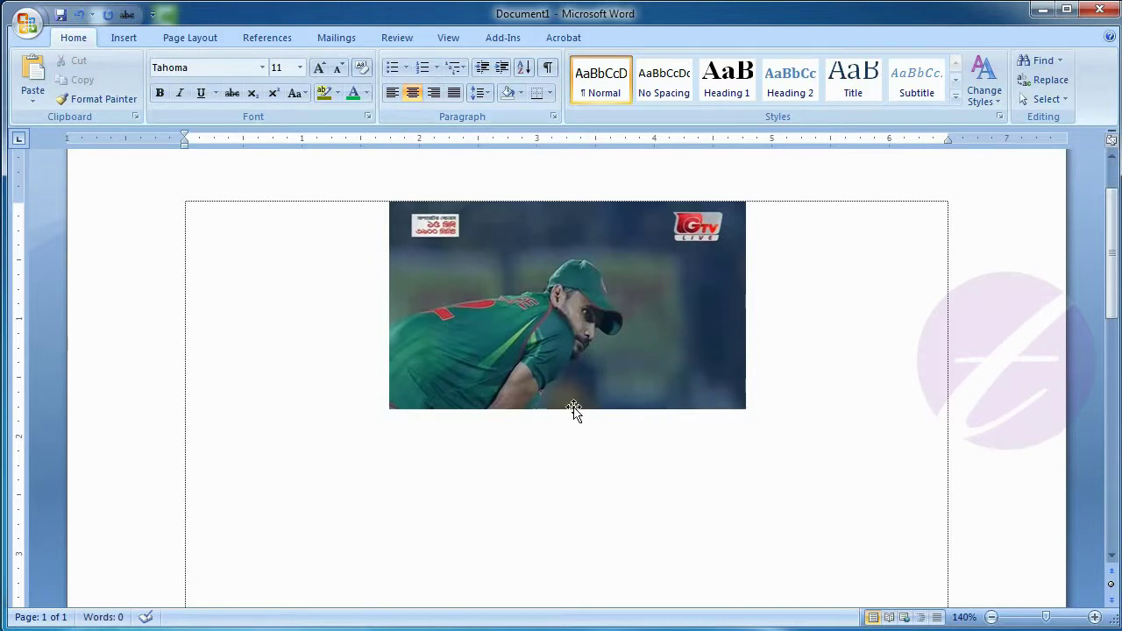
{"action": "left_click", "coordinate": [435, 99]}
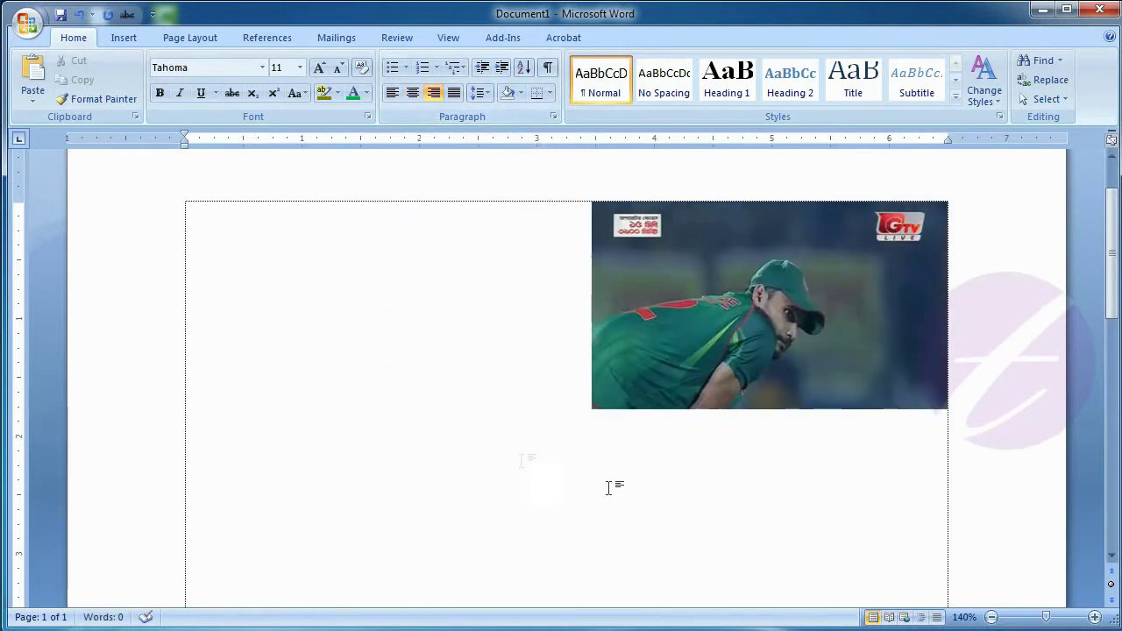